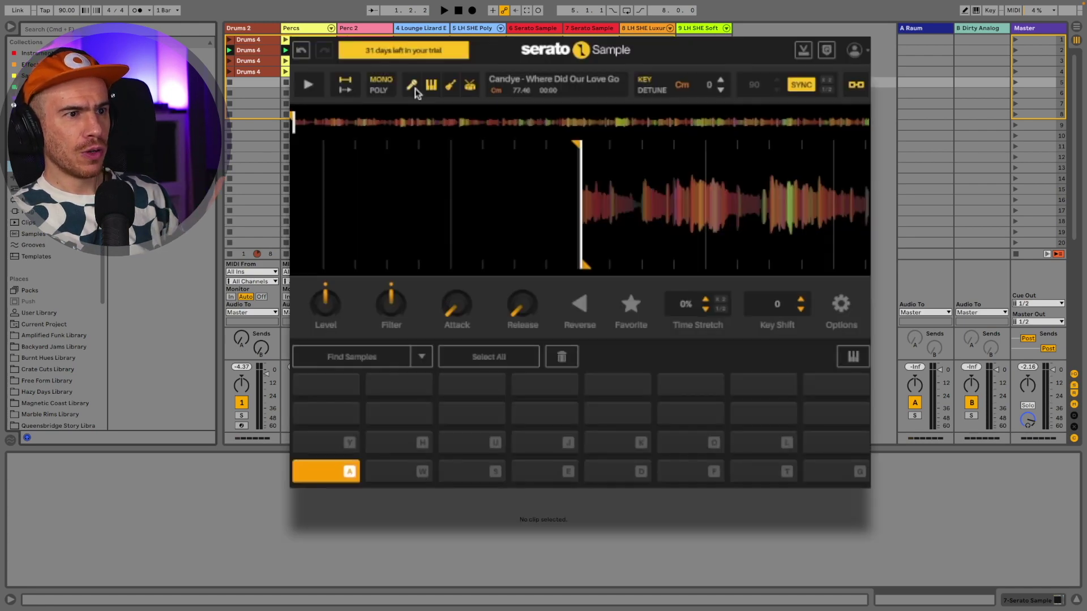
- Preview the song with different stem combinations, including a pass with only the vocals and melody stems active
key("space")
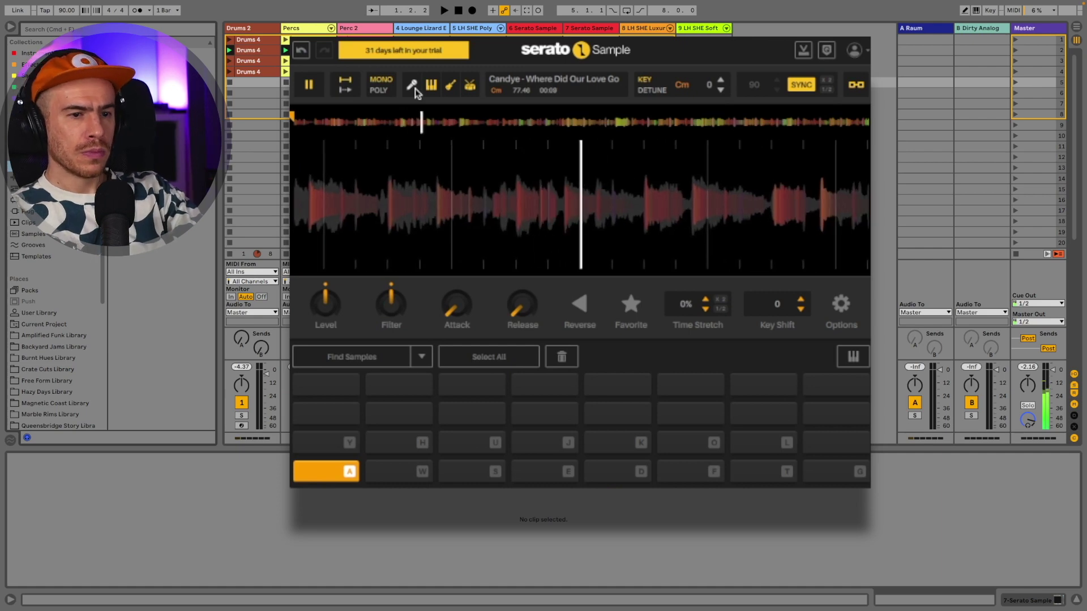
key("space")
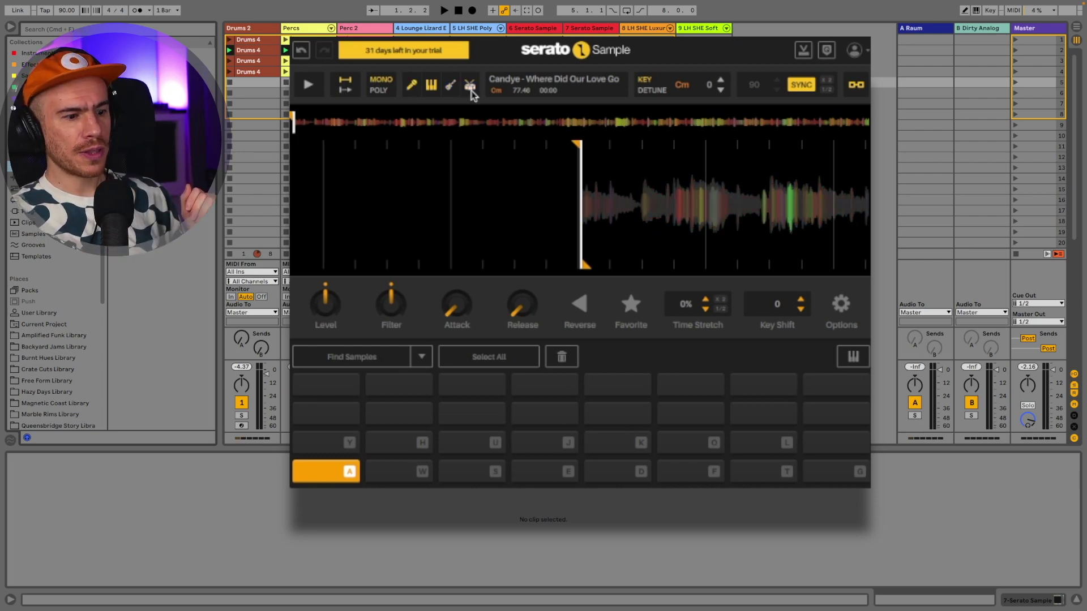
key("space")
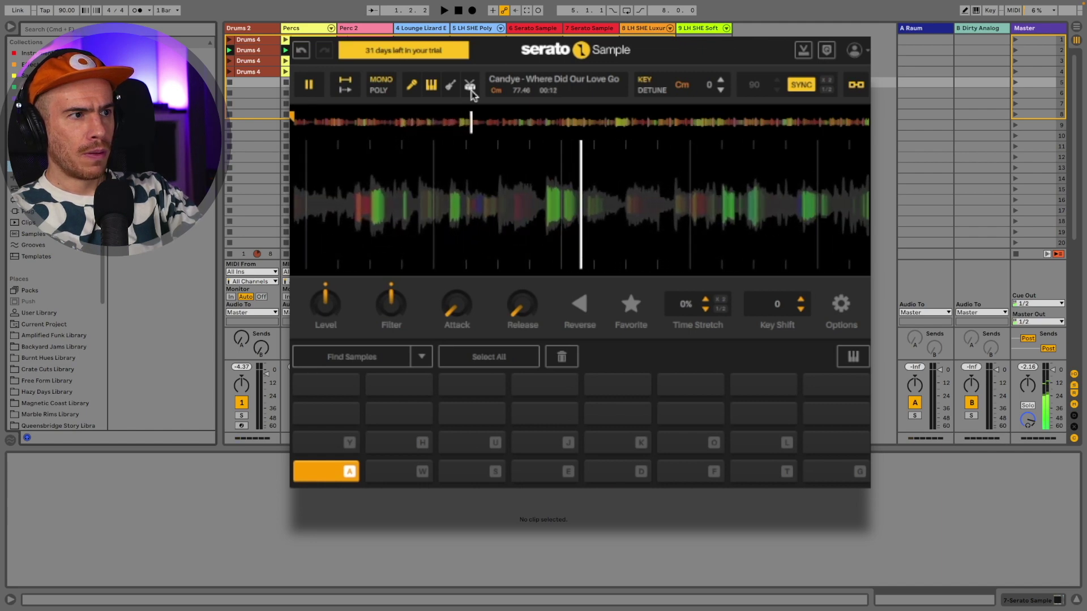
key("space")
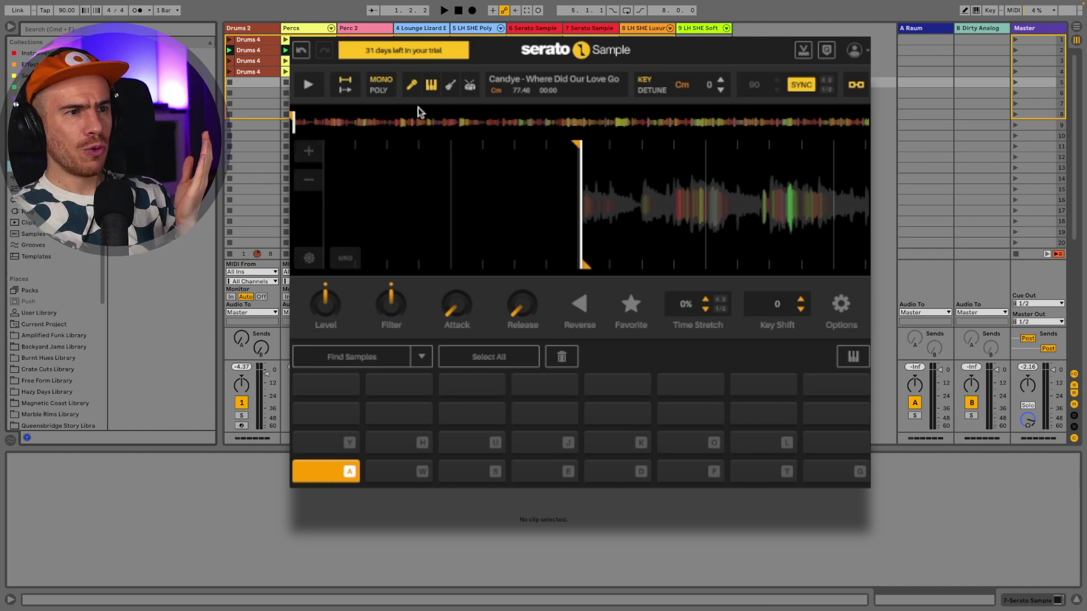
- Switch to the bass and drum stems and audition them together, with the drums also on their own
left_click(451, 88)
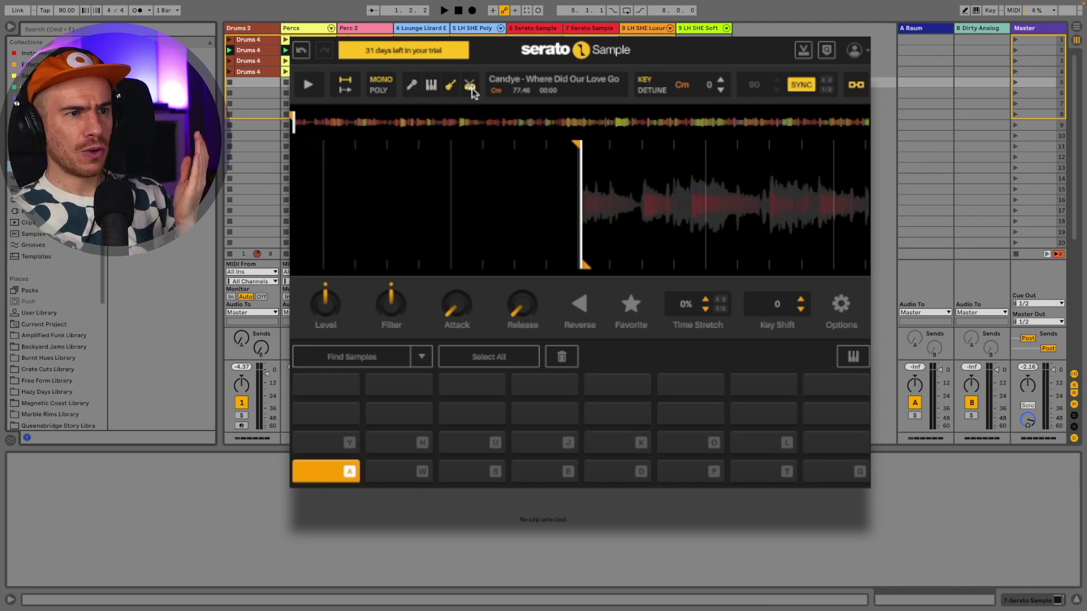
key("space")
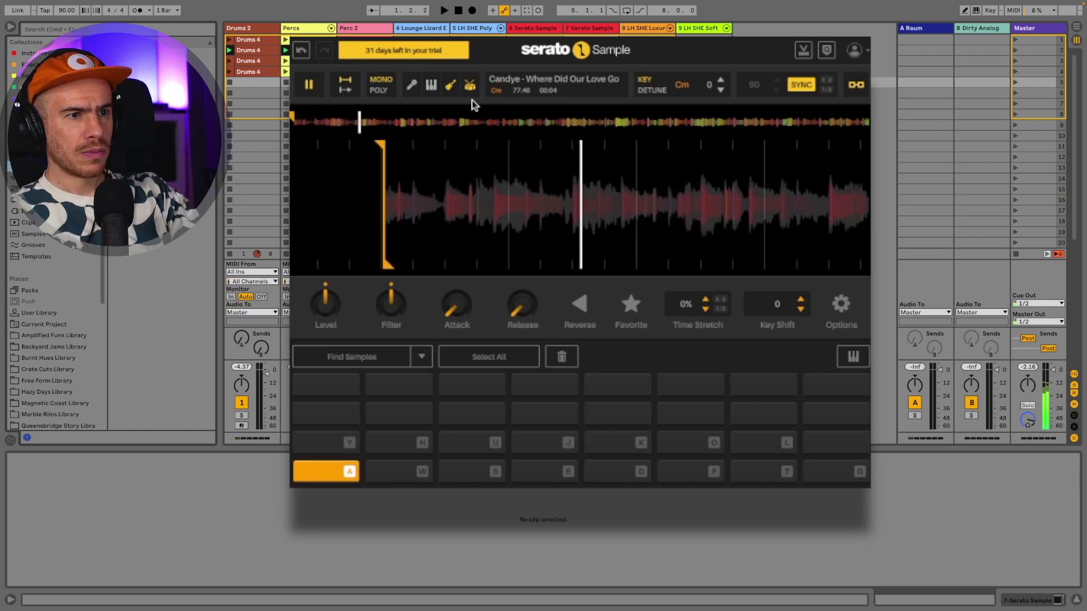
key("space")
key("space")
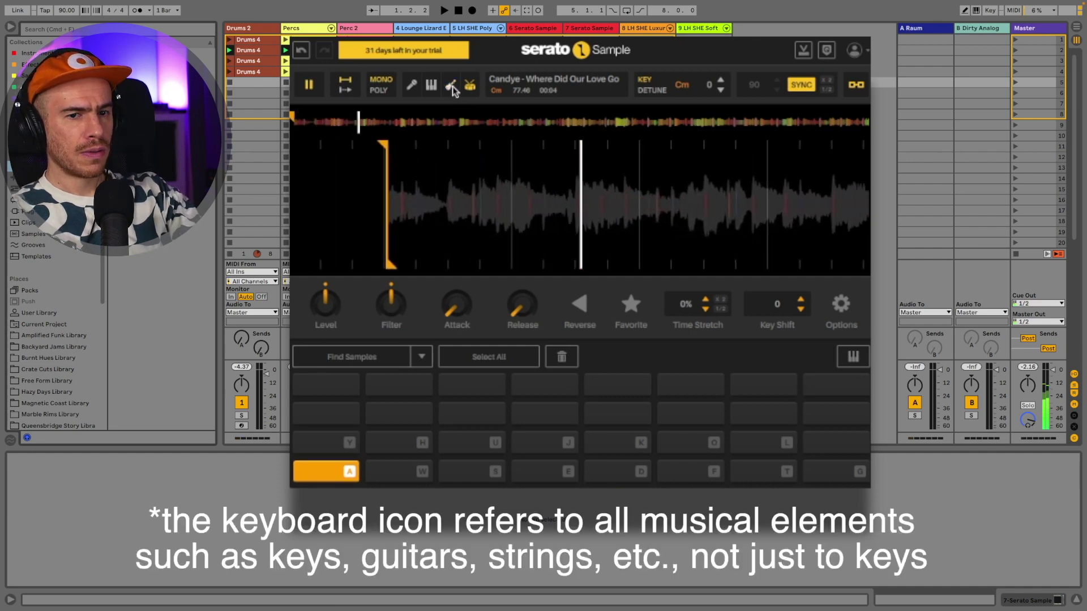
key("space")
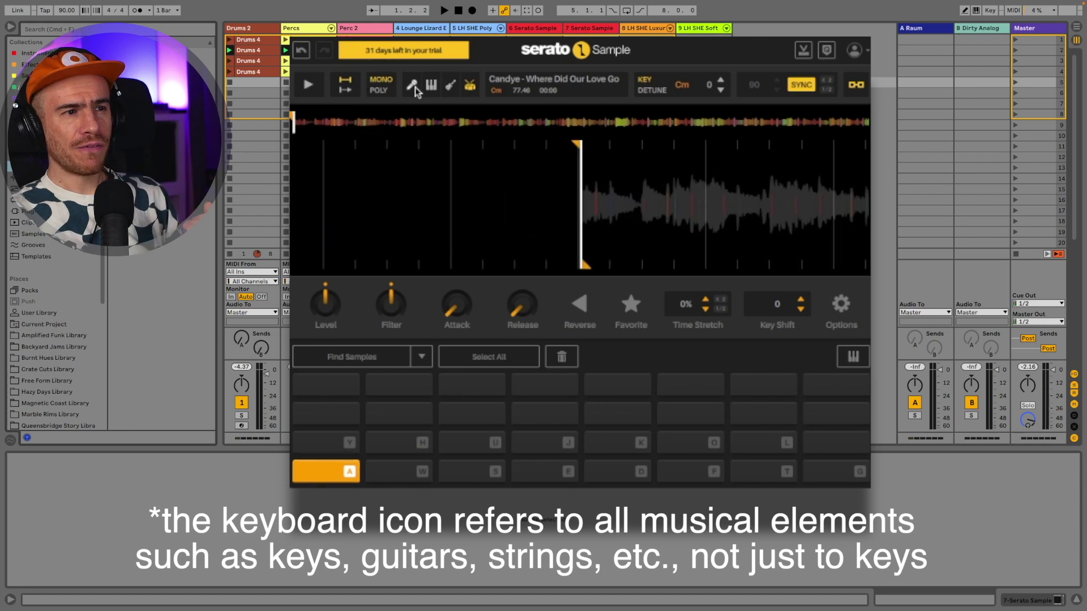
- Enable the melody stem and automatically find samples for the pads using the vocals and melody stems
left_click(431, 85)
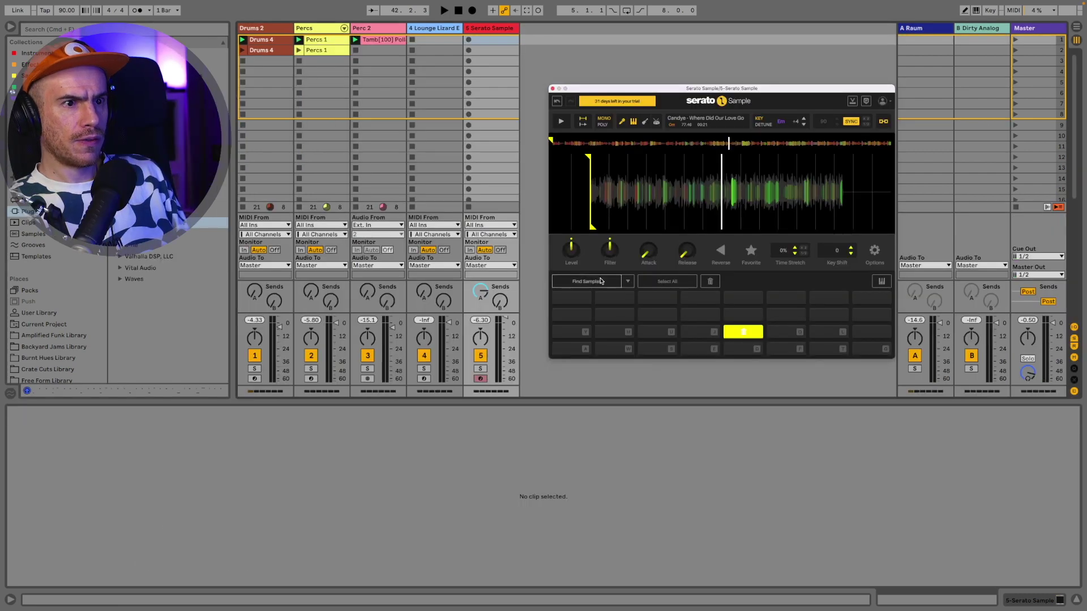
left_click(596, 281)
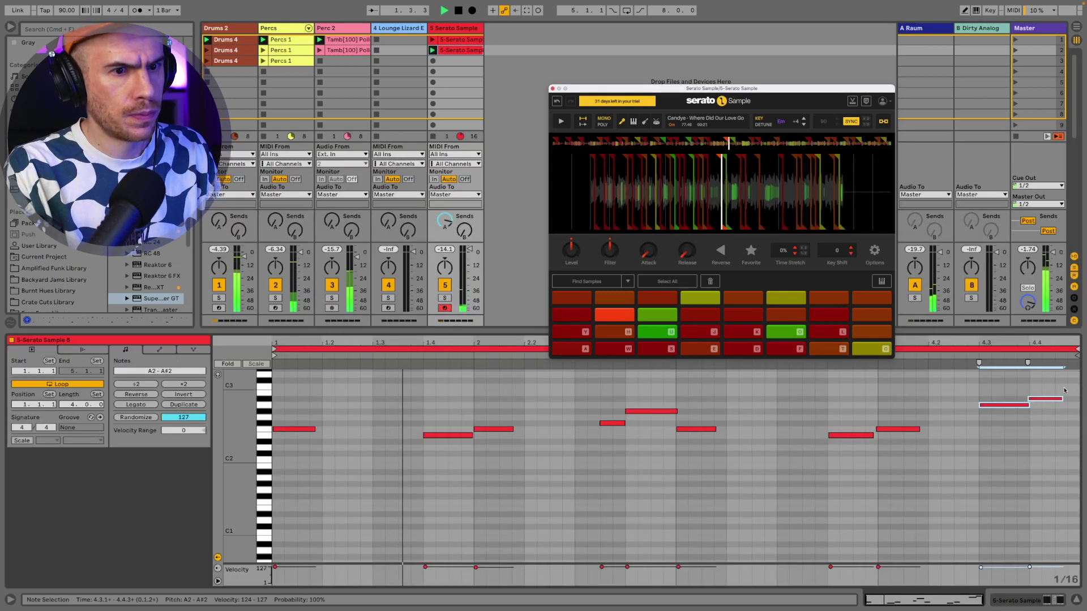
- Delete the clip's last note, A#2, and lengthen the A2 note at 4.3 to the end of the clip
left_click(998, 405)
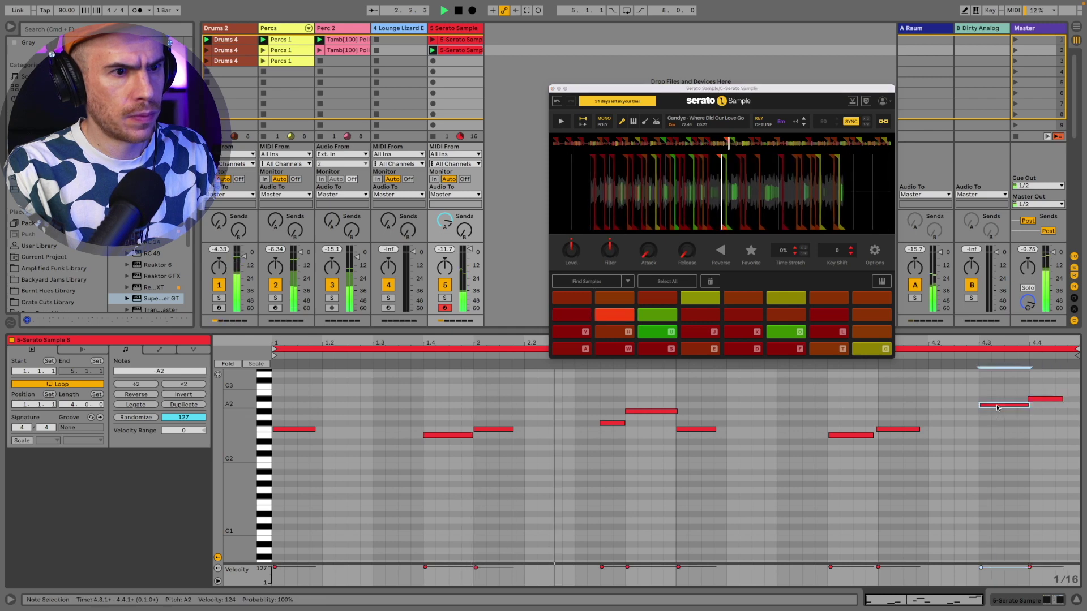
key("ctrl+z")
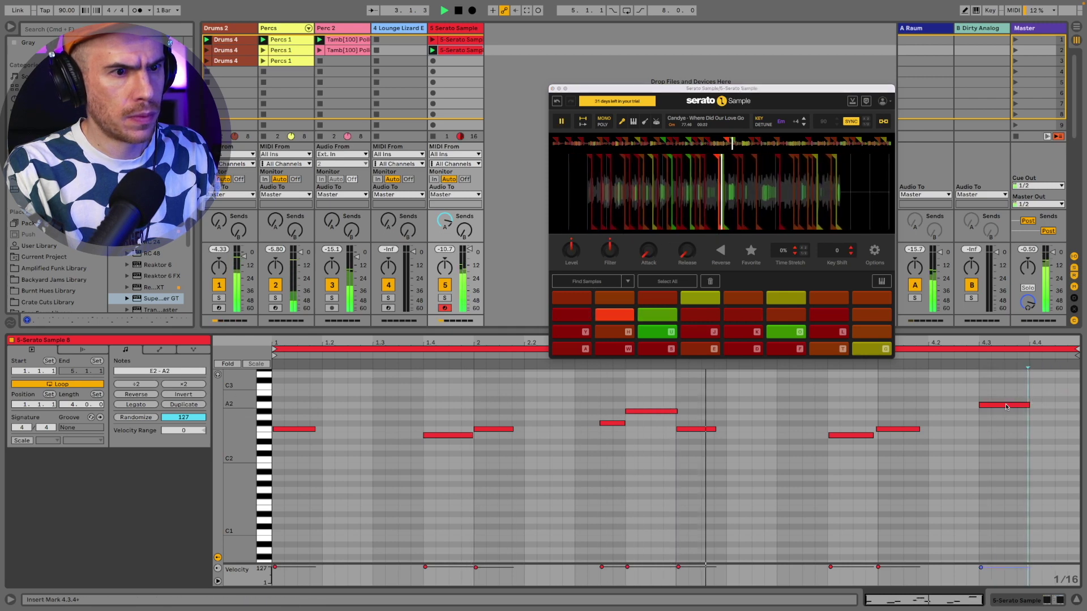
left_click_drag(1007, 407, 1078, 417)
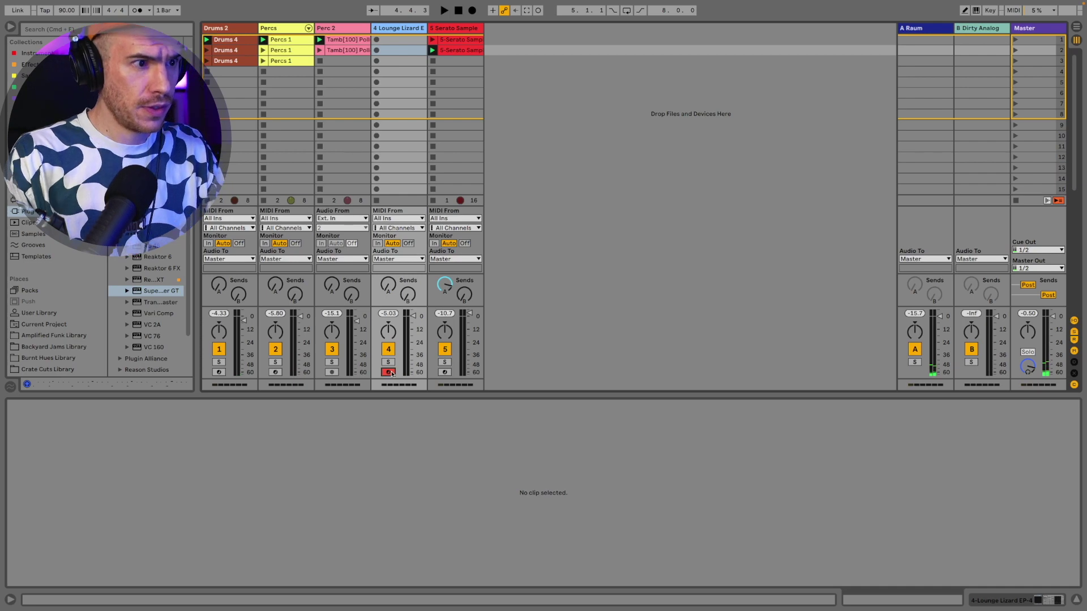
- Record a Lounge Lizard electric piano clip into the second slot of track 4
key("shift+F9")
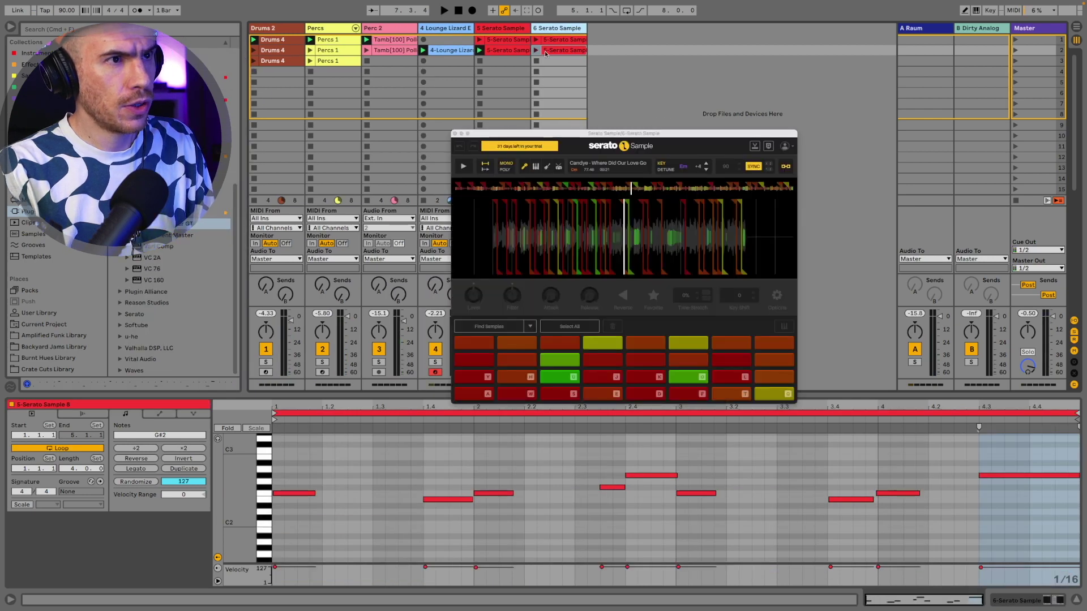
- Delete both copied clips from the duplicated Serato Sample track 6
left_click_drag(504, 40, 560, 41)
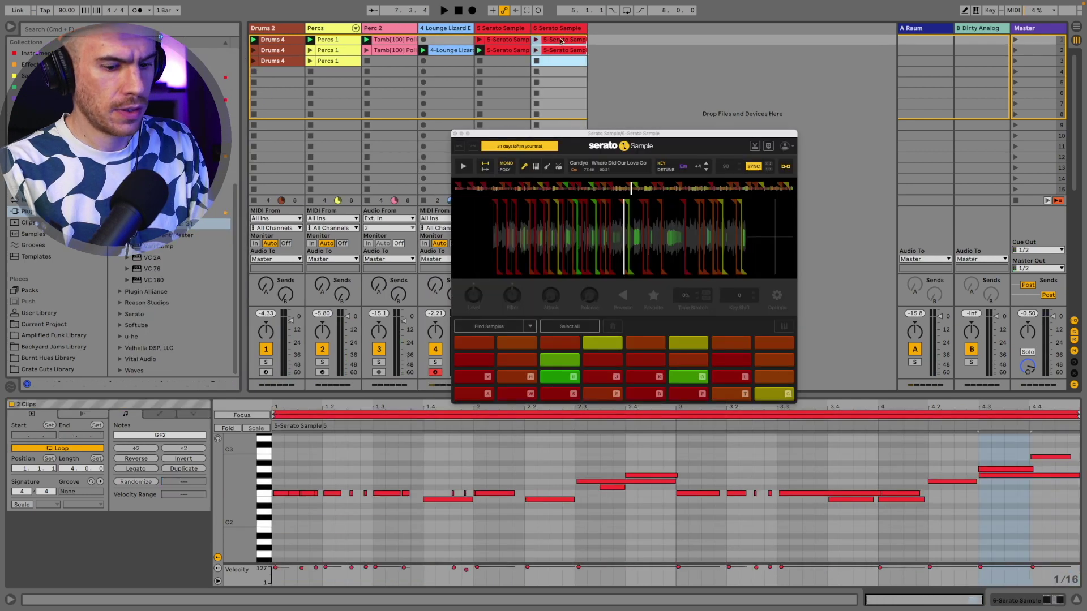
key("Delete")
- Isolate the melody stem in track 6's Serato Sample and move its window clear of the track 6 mixer
left_click_drag(550, 135, 513, 136)
left_click(501, 169)
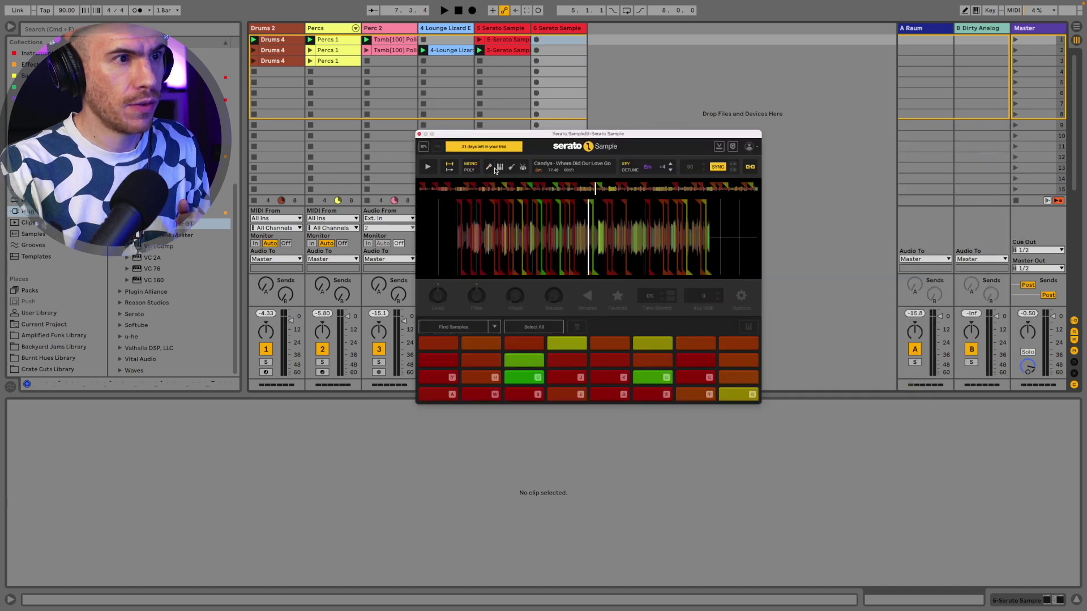
left_click_drag(535, 133, 291, 123)
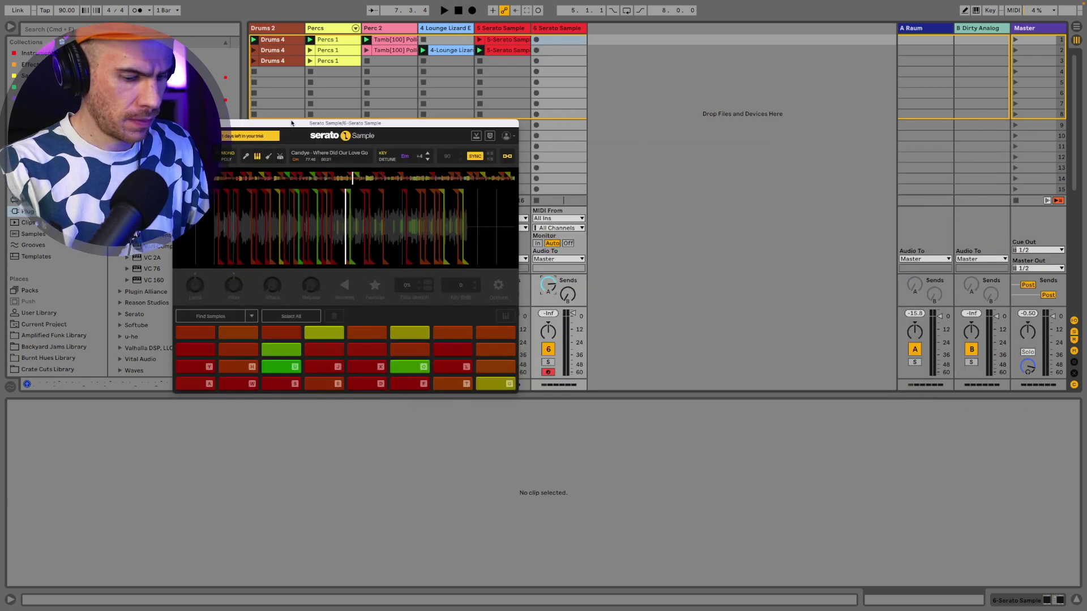
- Audition the chopped pads with only the melody stem active, repositioning the sampler window for easier viewing
key("y")
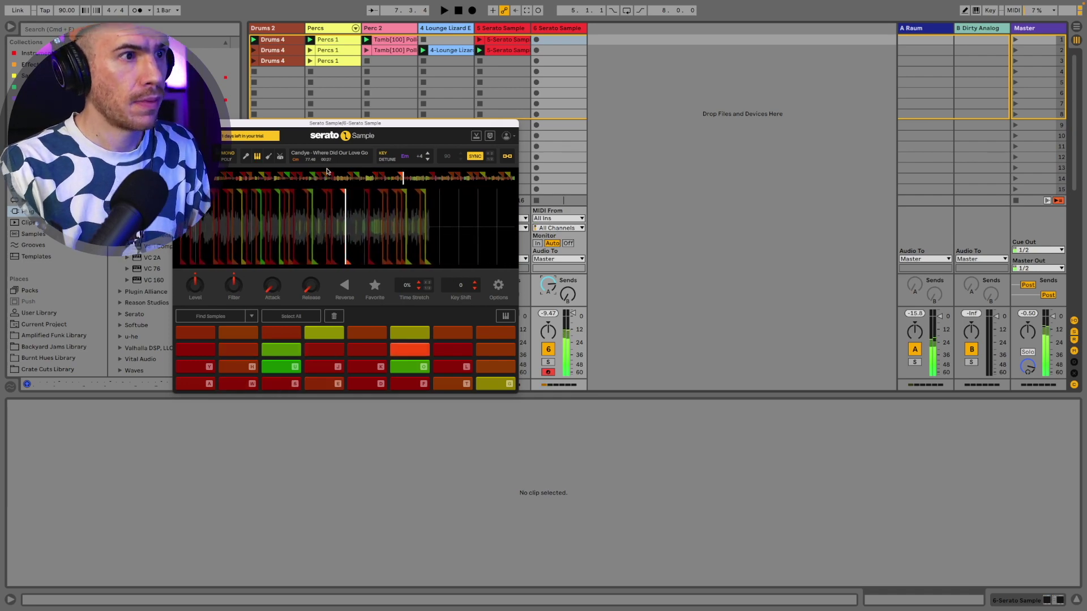
left_click_drag(291, 123, 394, 178)
key("space")
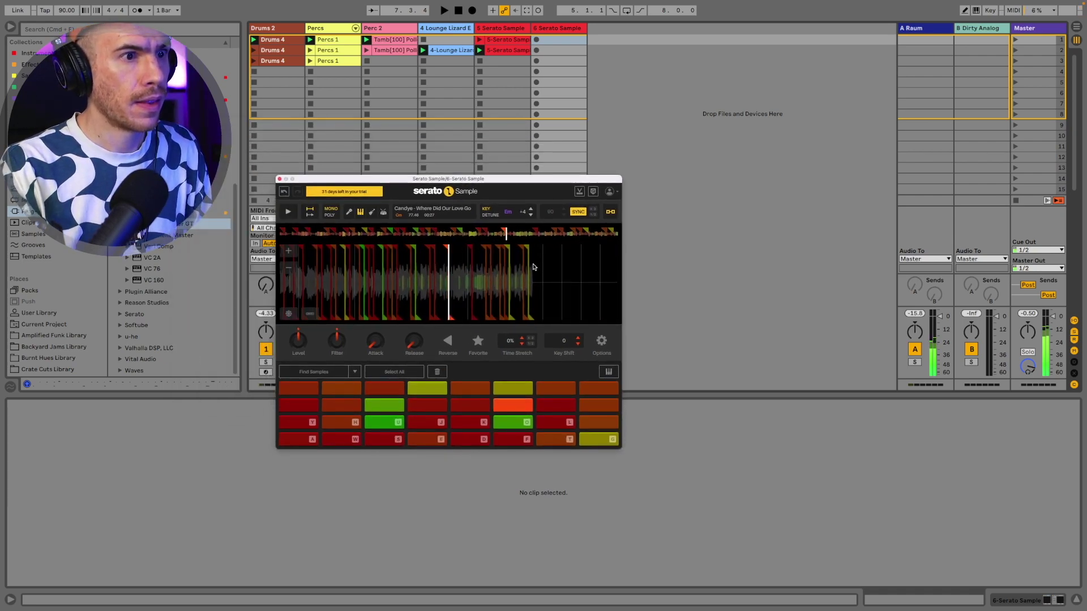
key("space")
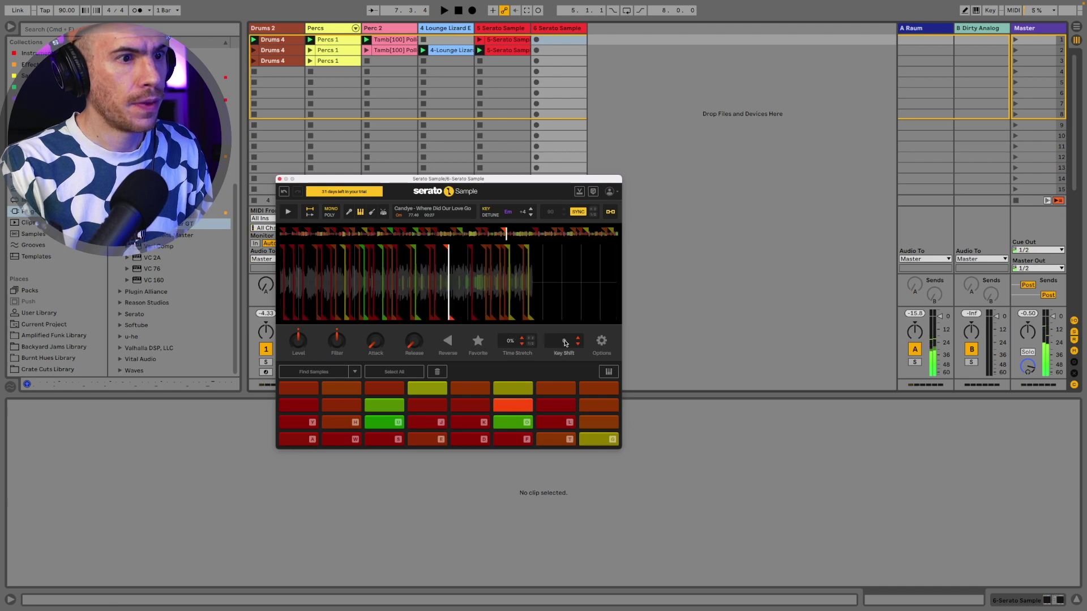
- Record a chopped melody clip into the second slot of Serato Sample track 6, and stop playback
double_click(564, 342)
left_click_drag(395, 179, 293, 171)
left_click(537, 50)
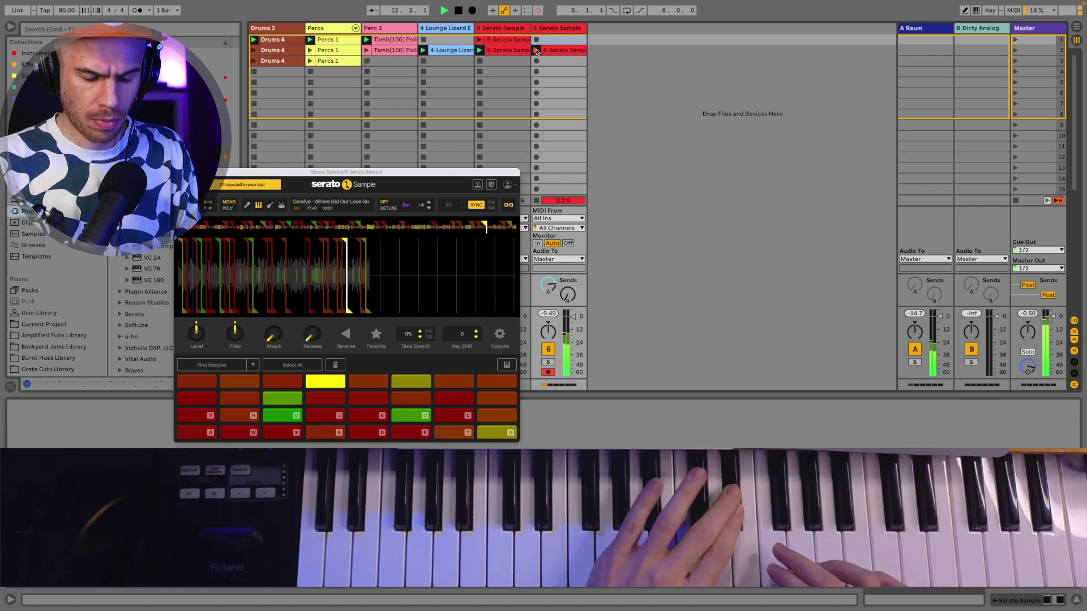
key("space")
- Select the Lounge Lizard clip in track 4 and widen the browser showing the Ableton Live Packs bass presets
left_click(447, 50)
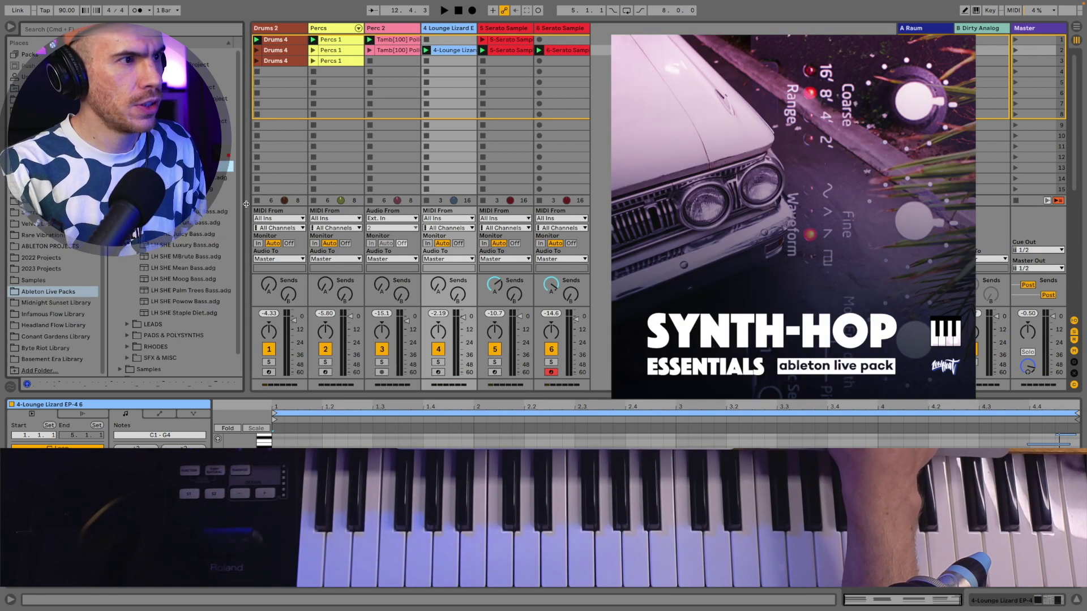
left_click_drag(246, 204, 254, 200)
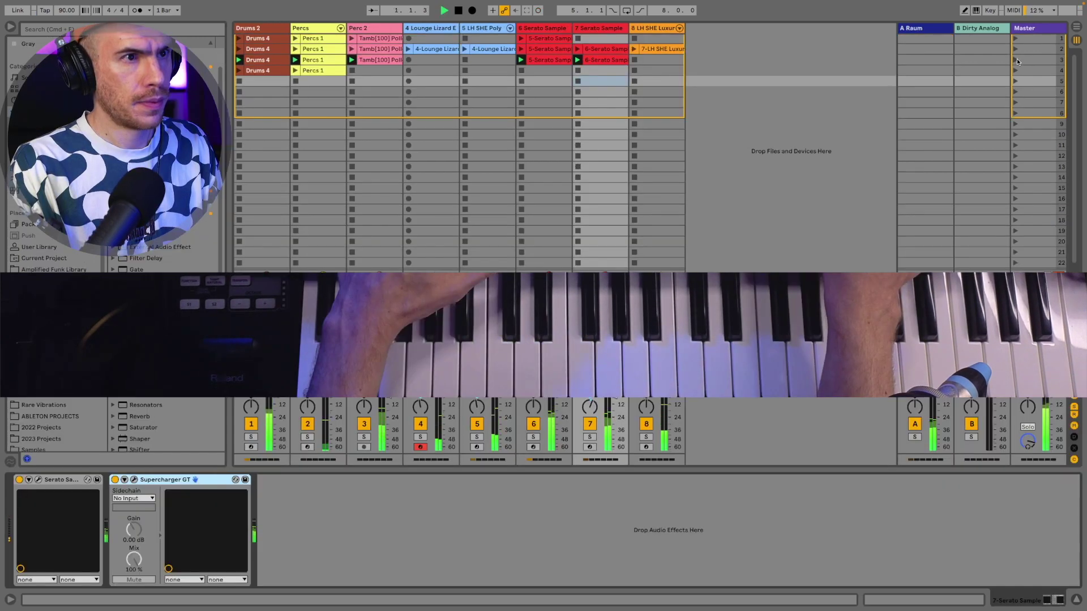
- Select the third-scene clip on Serato Sample track 7 and arm the LH SHE Luxury Bass track for recording
left_click_drag(540, 72, 611, 64)
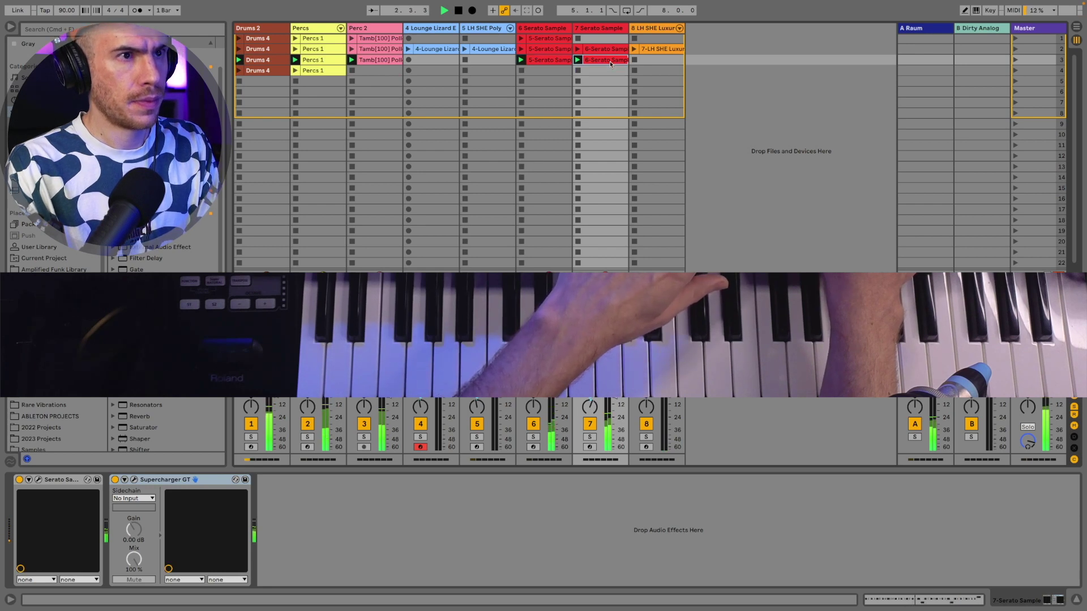
left_click(652, 447)
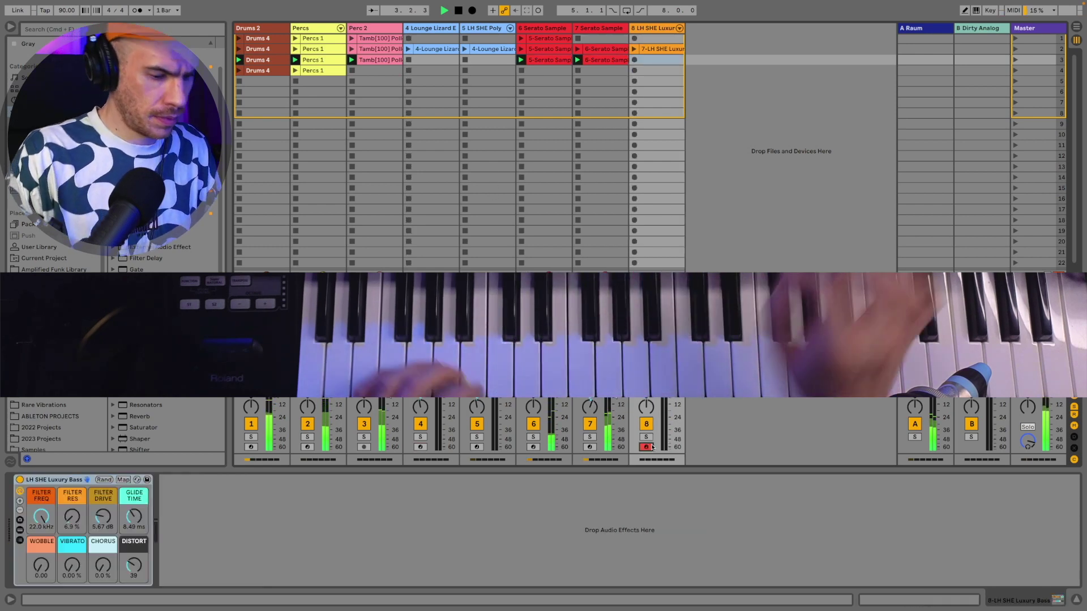